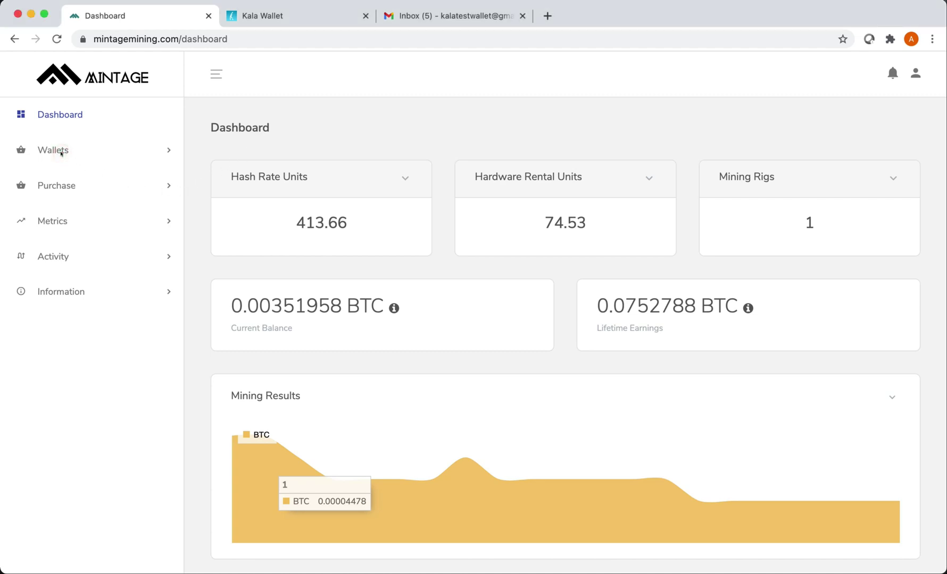
Open the Primary wallet from the Wallets list and start a deposit.
left_click(53, 150)
left_click(54, 180)
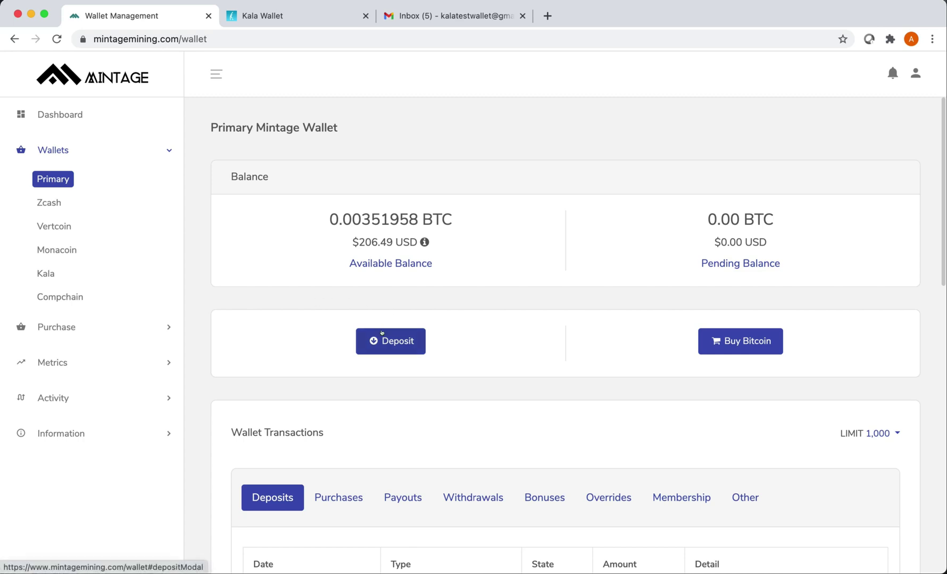
left_click(382, 335)
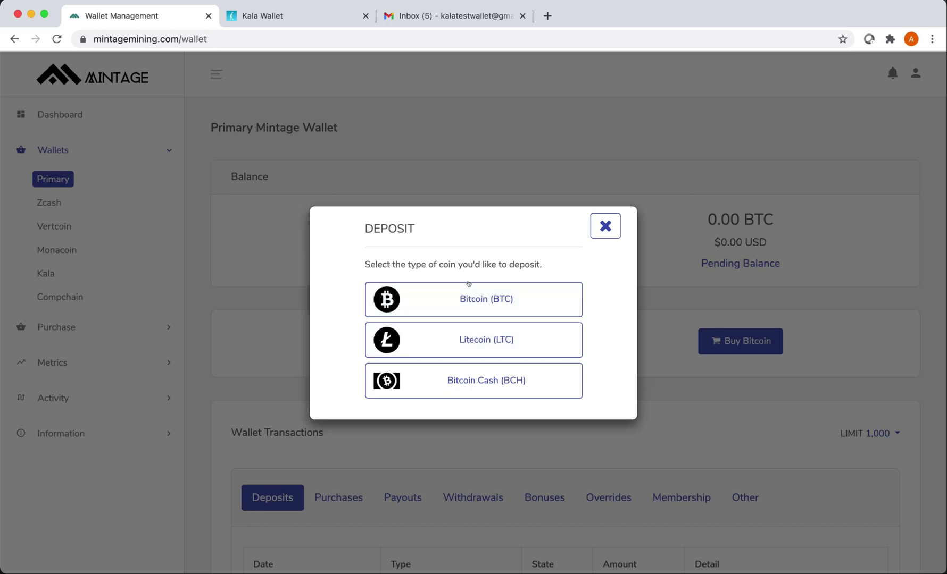
Select Bitcoin (BTC) to show its deposit address and copy it to the clipboard.
left_click(472, 294)
left_click(472, 294)
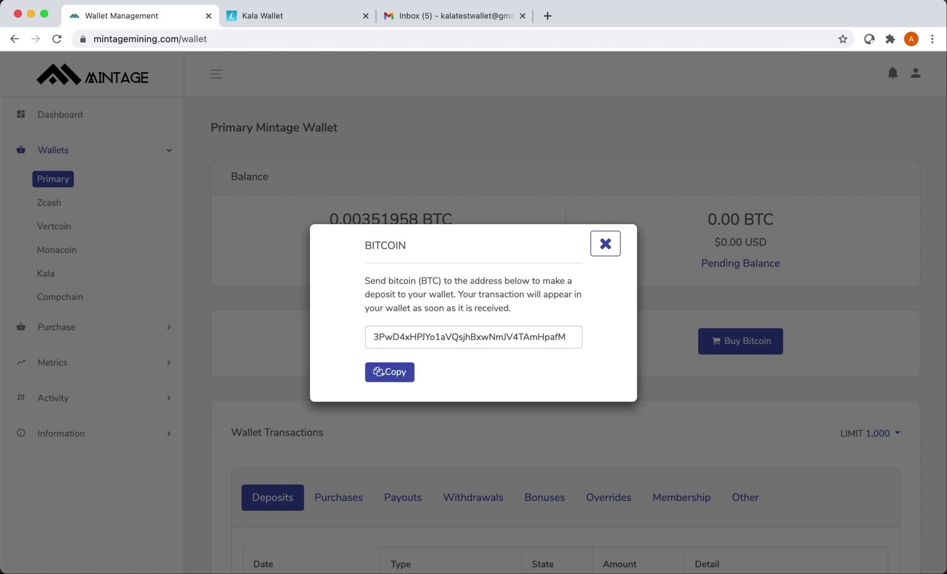
left_click(386, 372)
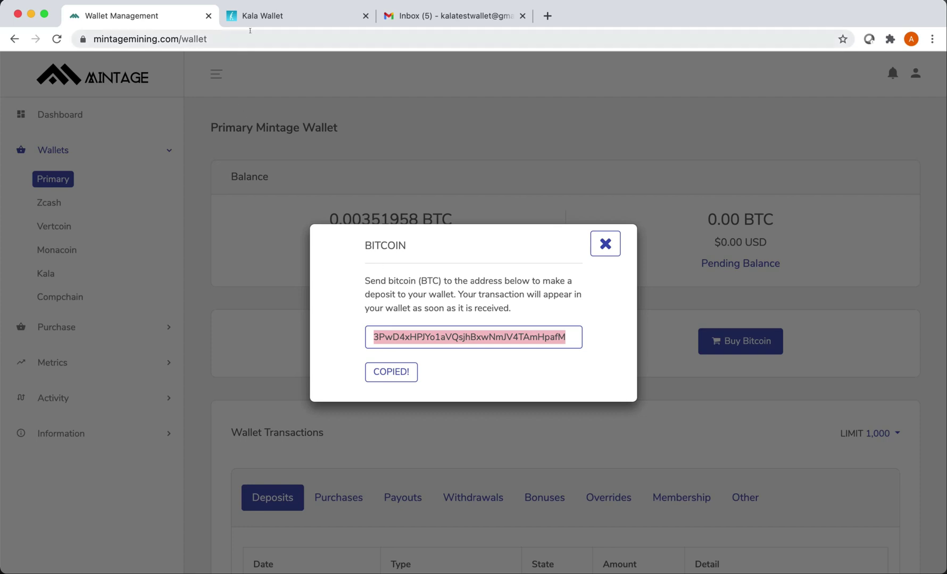
In Kala Wallet, open the Bitcoin wallet and focus the Recipient BTC Wallet field.
left_click(272, 18)
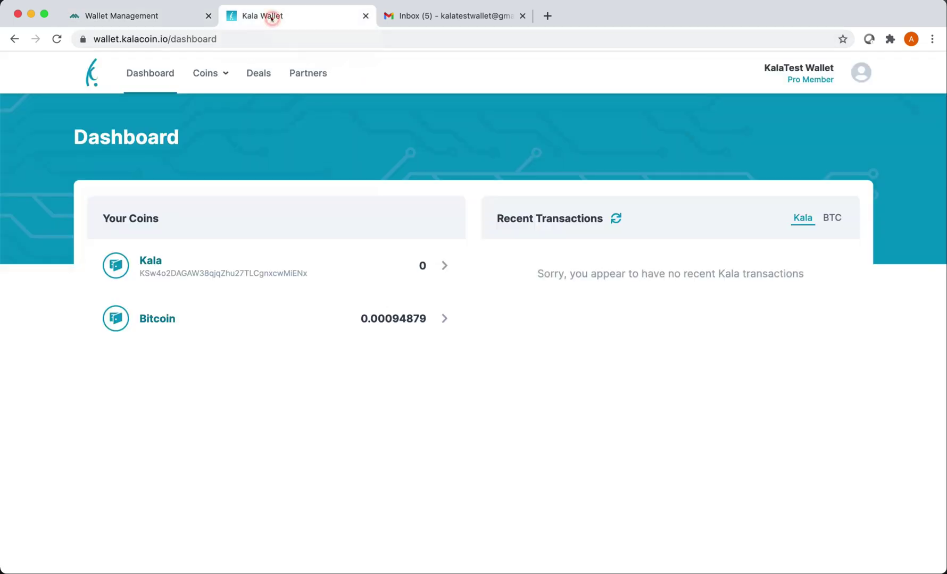
left_click(168, 320)
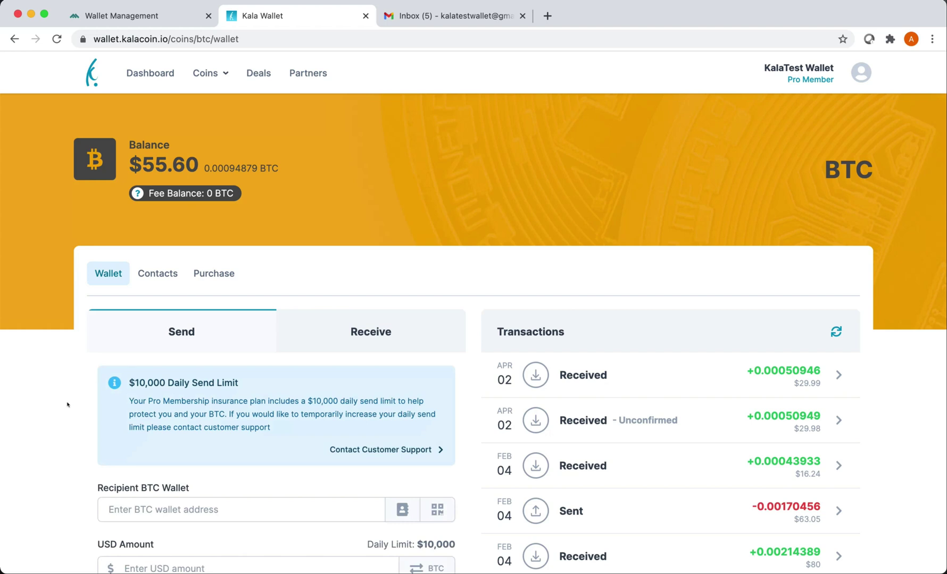
scroll(67, 404, "down", 5)
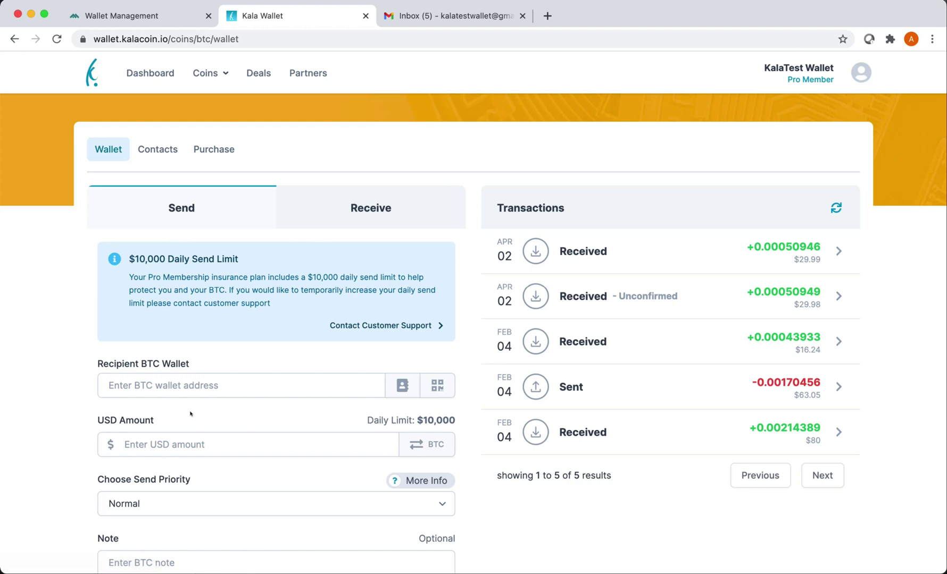
scroll(62, 376, "down", 1)
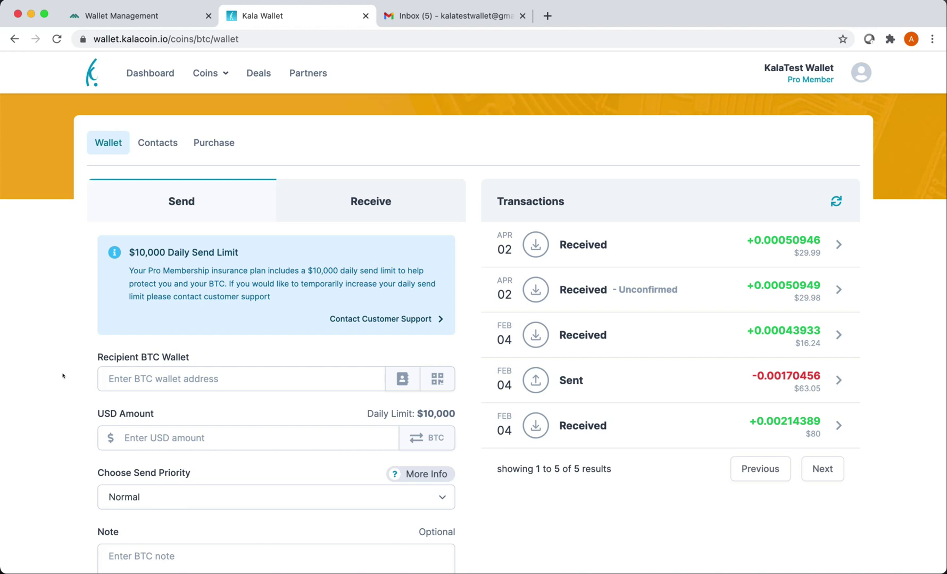
left_click(143, 372)
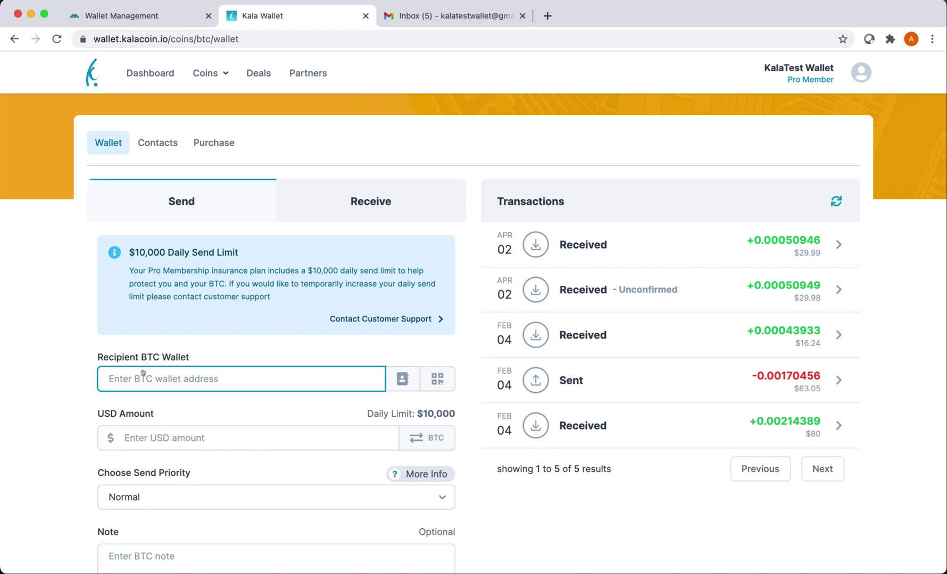
Paste the Mintage deposit address as recipient and enter 30.00 as the USD amount.
key("super+v")
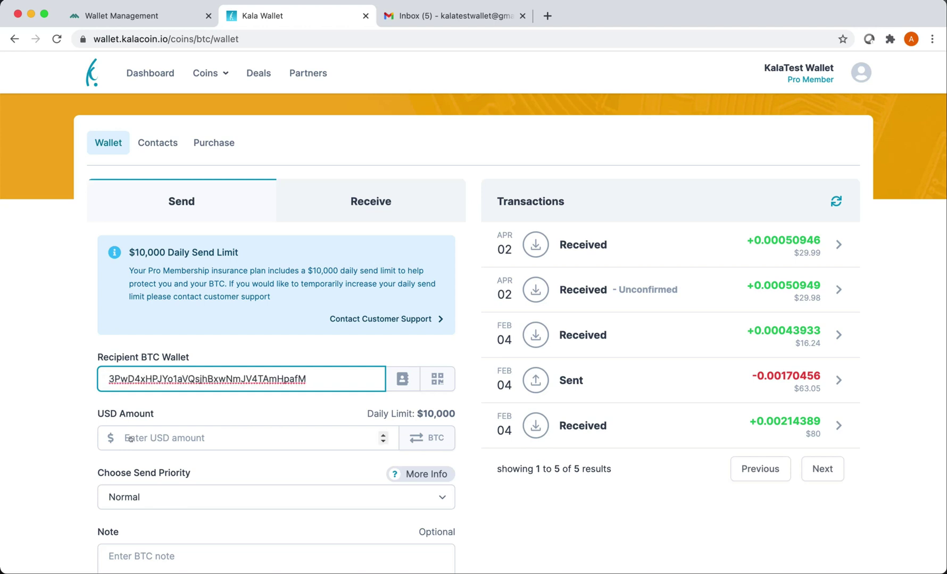
left_click(130, 437)
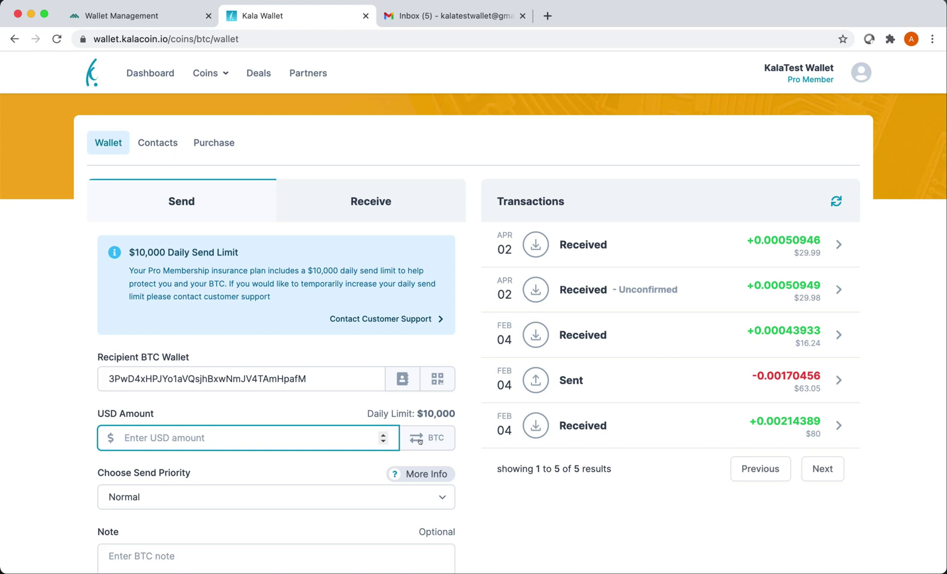
type("30.")
type("00")
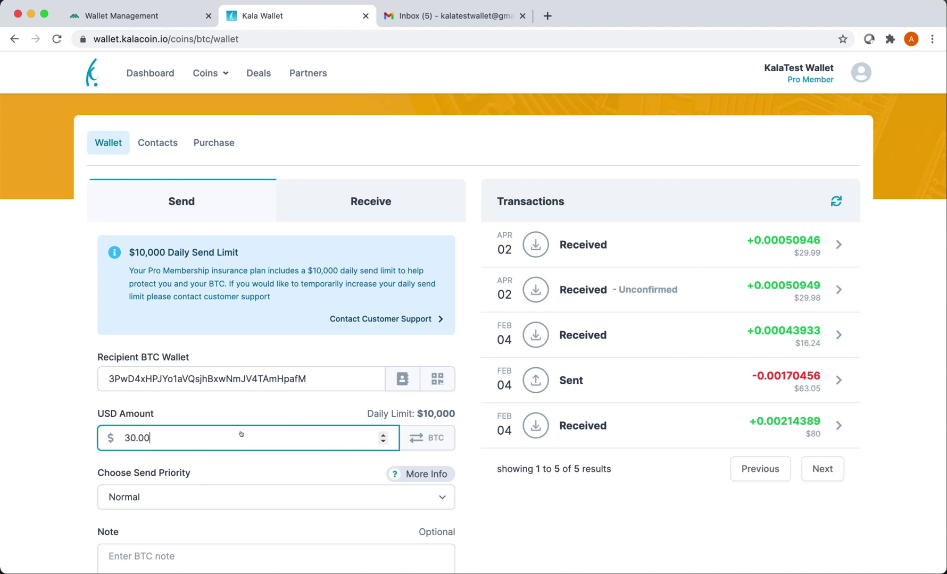
scroll(81, 468, "down", 2)
scroll(81, 468, "down", 1)
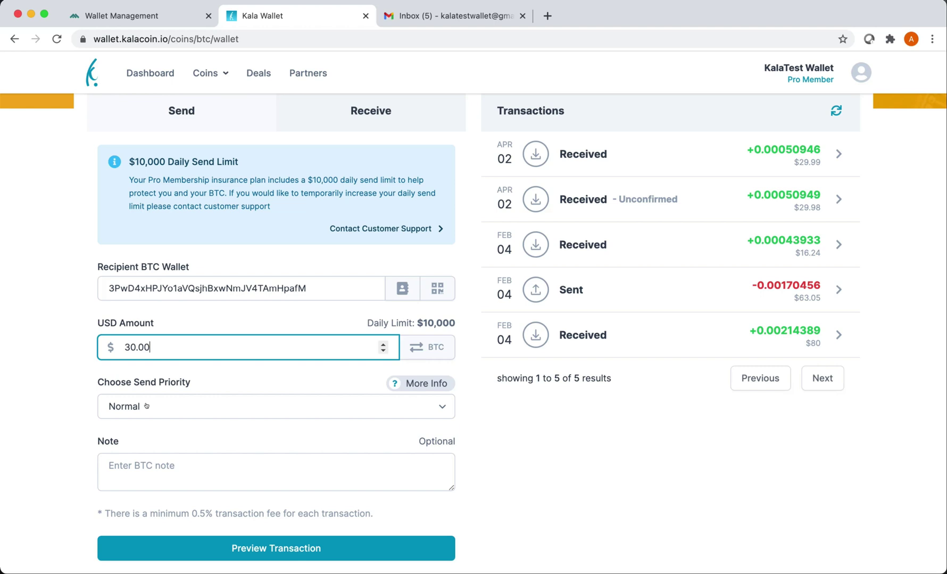
Set the send priority to Low.
left_click(147, 406)
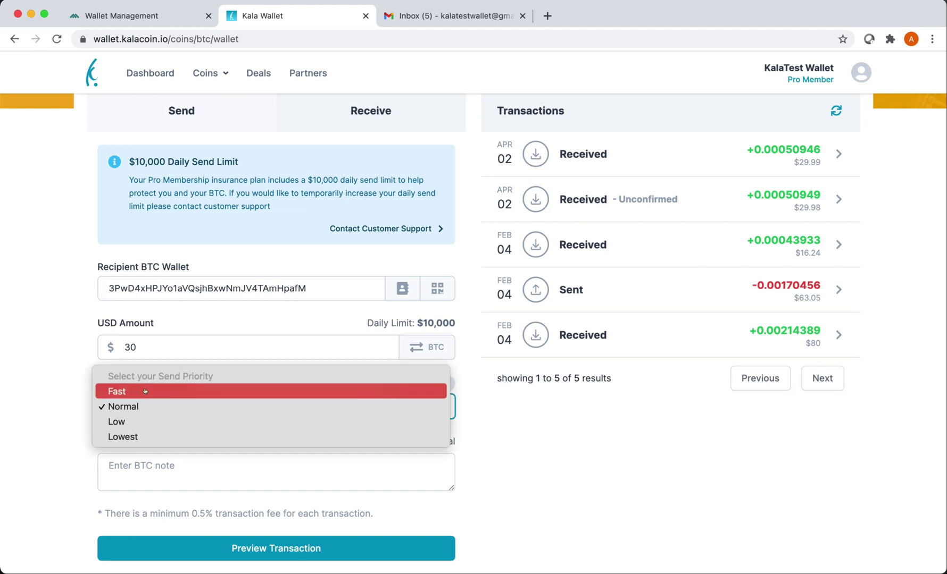
left_click(145, 393)
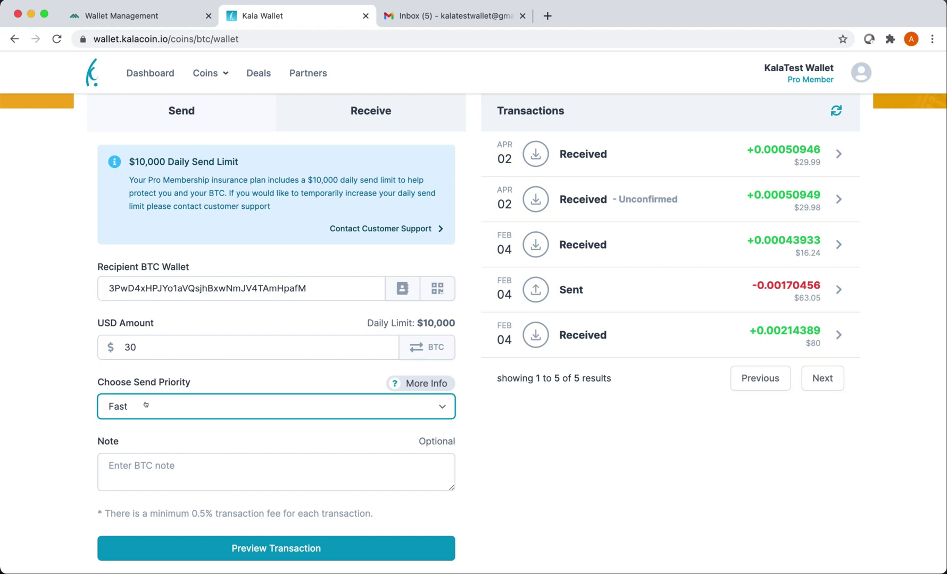
left_click(145, 404)
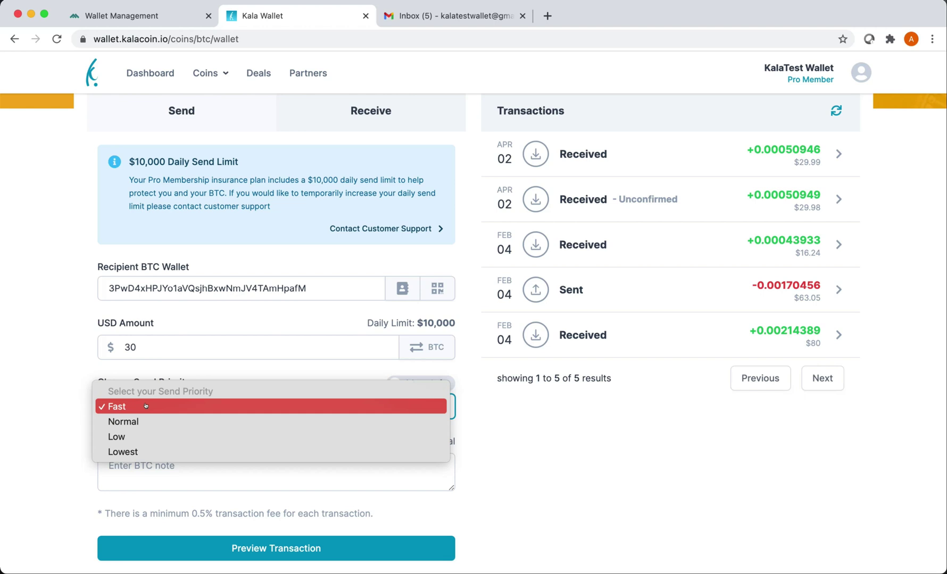
left_click(148, 435)
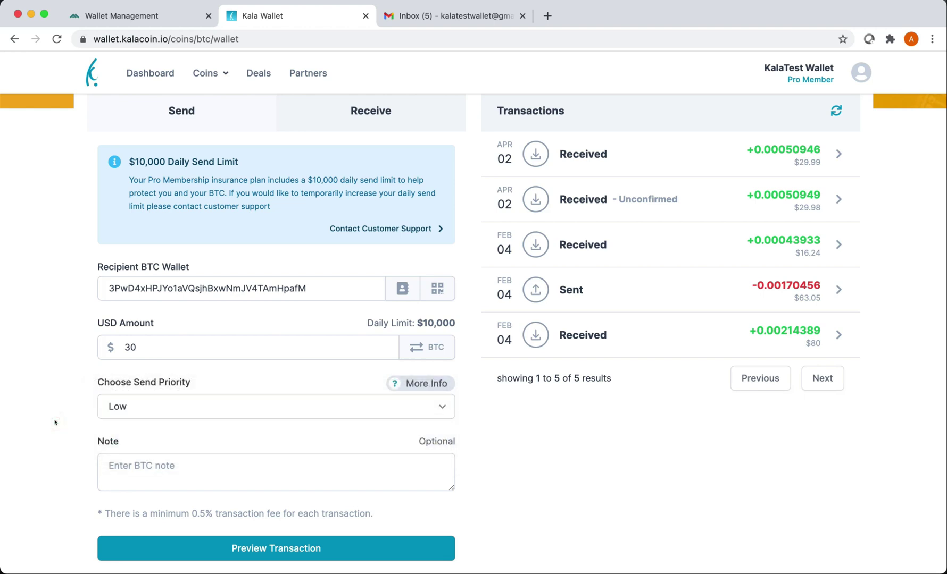
Add the transaction note 'sending to mintage'.
left_click(135, 474)
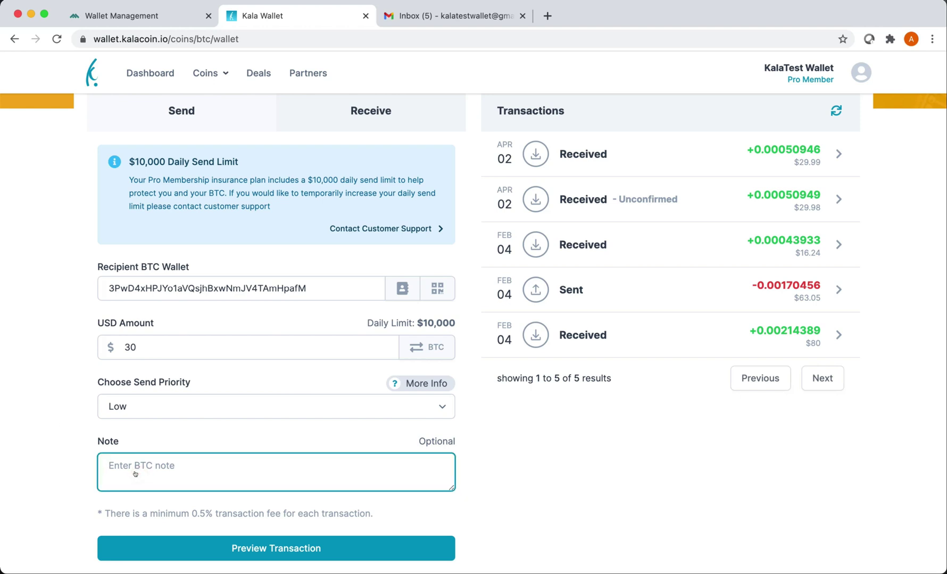
type("sending to mintae")
key("BackSpace")
type("ge")
scroll(359, 478, "down", 3)
Preview and send the BTC payment, confirming with the pasted two-step code.
left_click(277, 407)
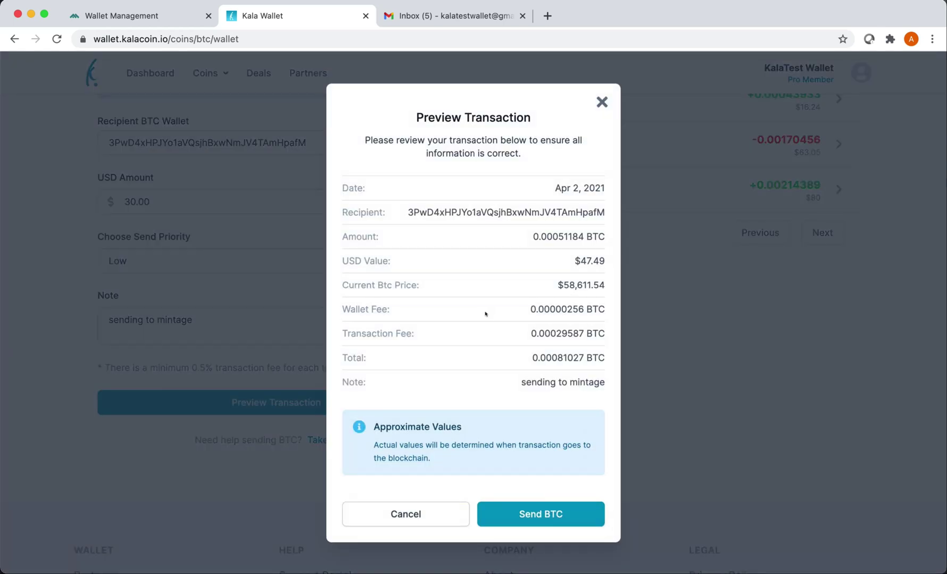
left_click(513, 512)
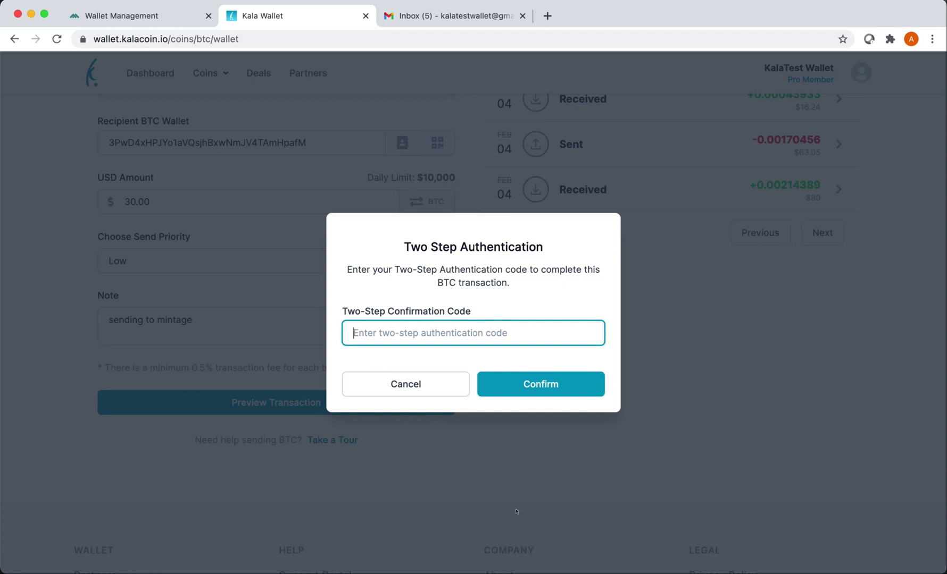
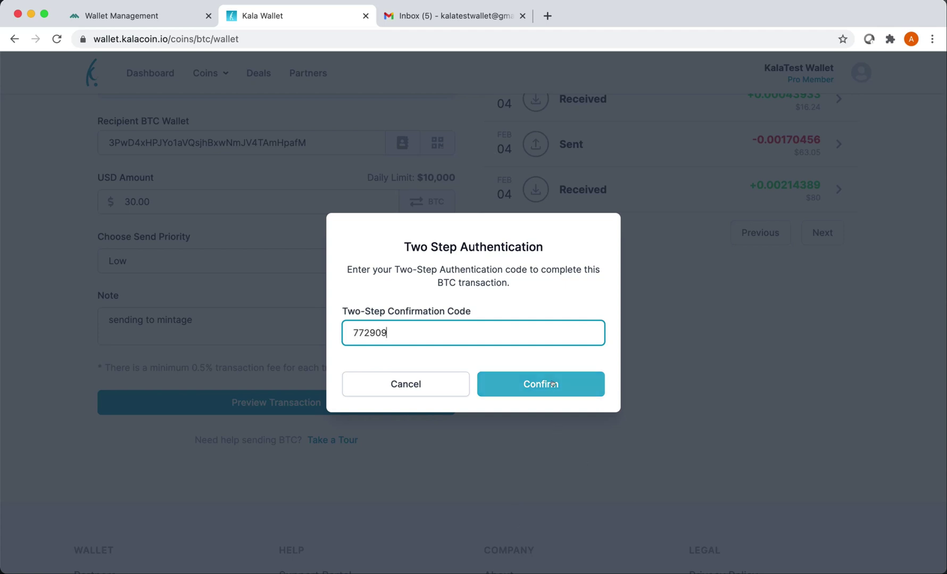
left_click(555, 385)
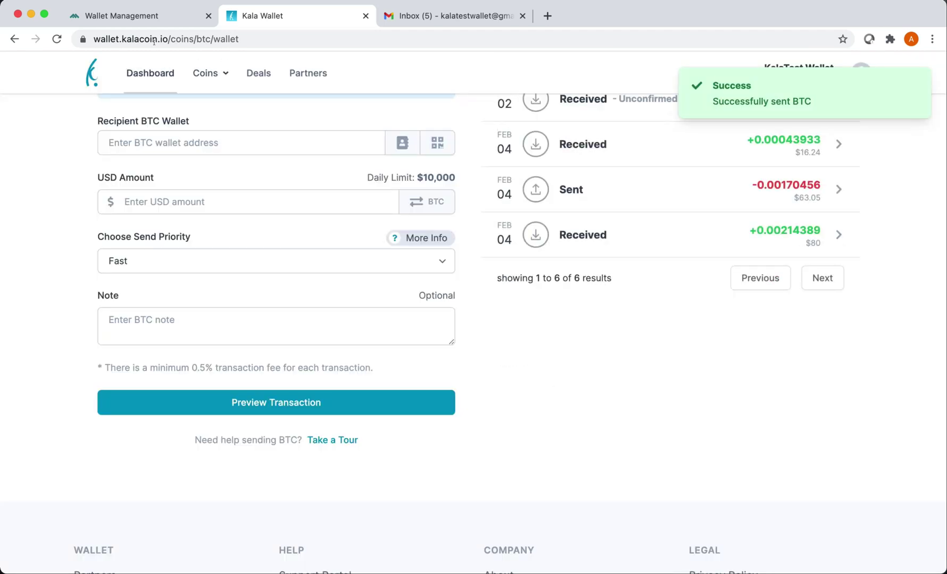
Return to the Wallet Management tab in Mintage Mining.
left_click(142, 25)
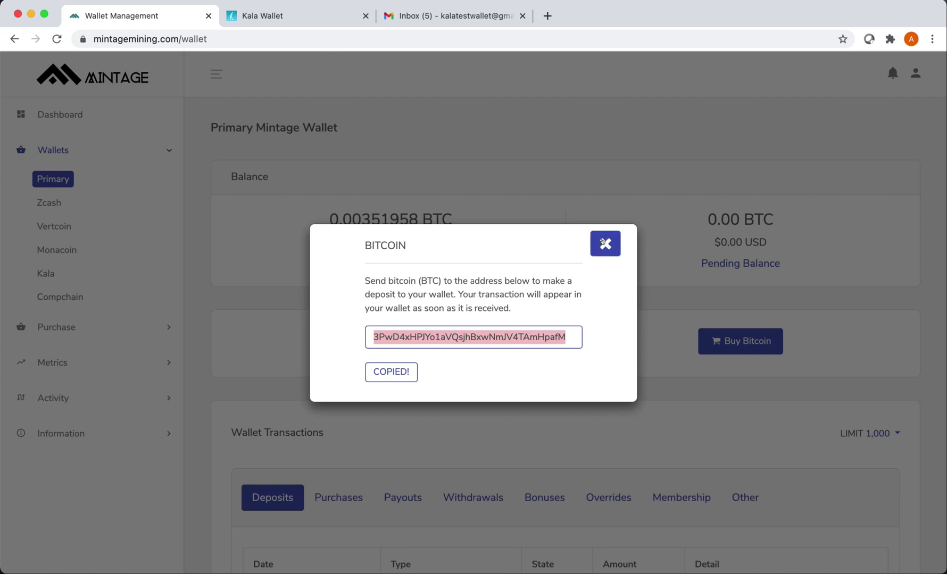
Close the BITCOIN deposit address dialog.
left_click(604, 244)
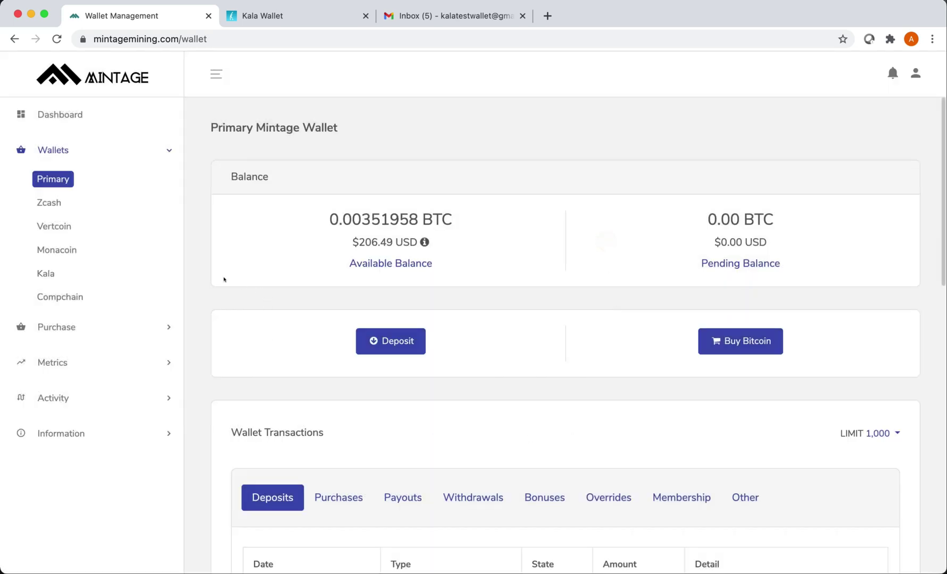